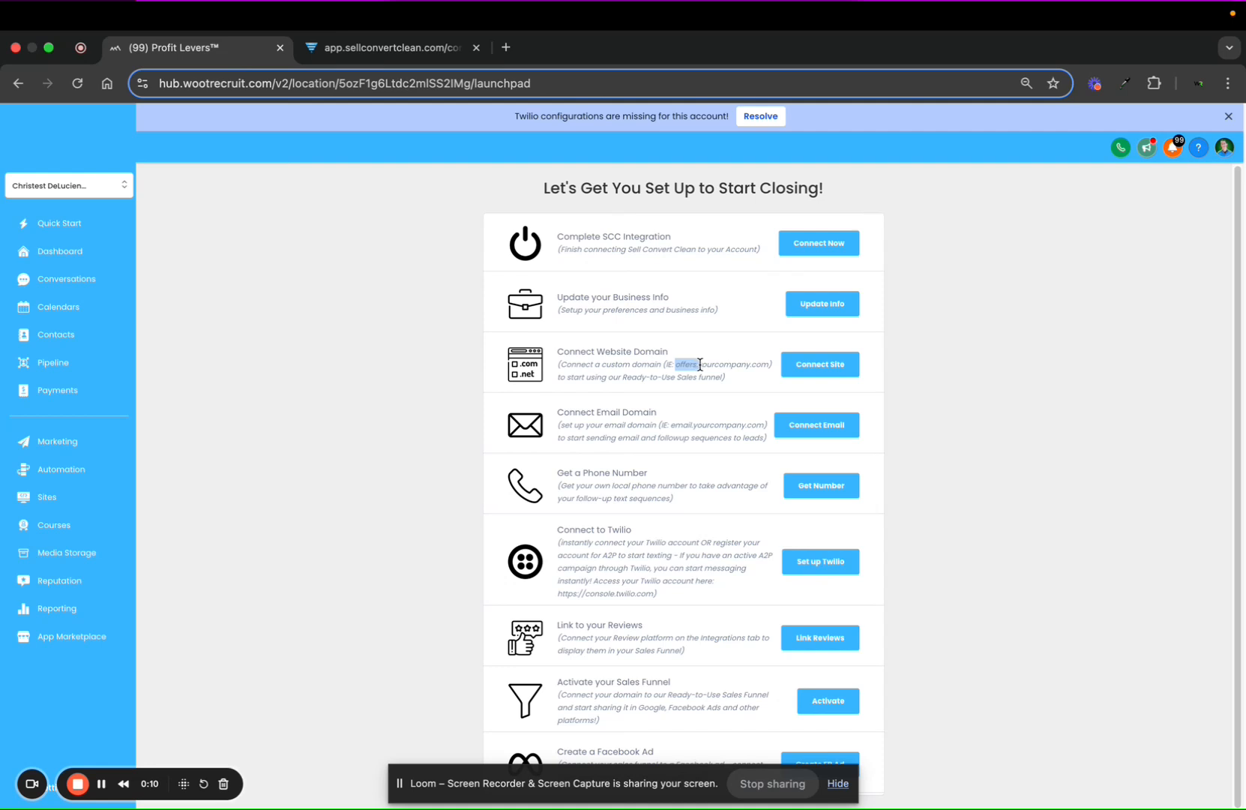
{"action": "left_click_drag", "start_coordinate": [697, 365], "coordinate": [770, 369]}
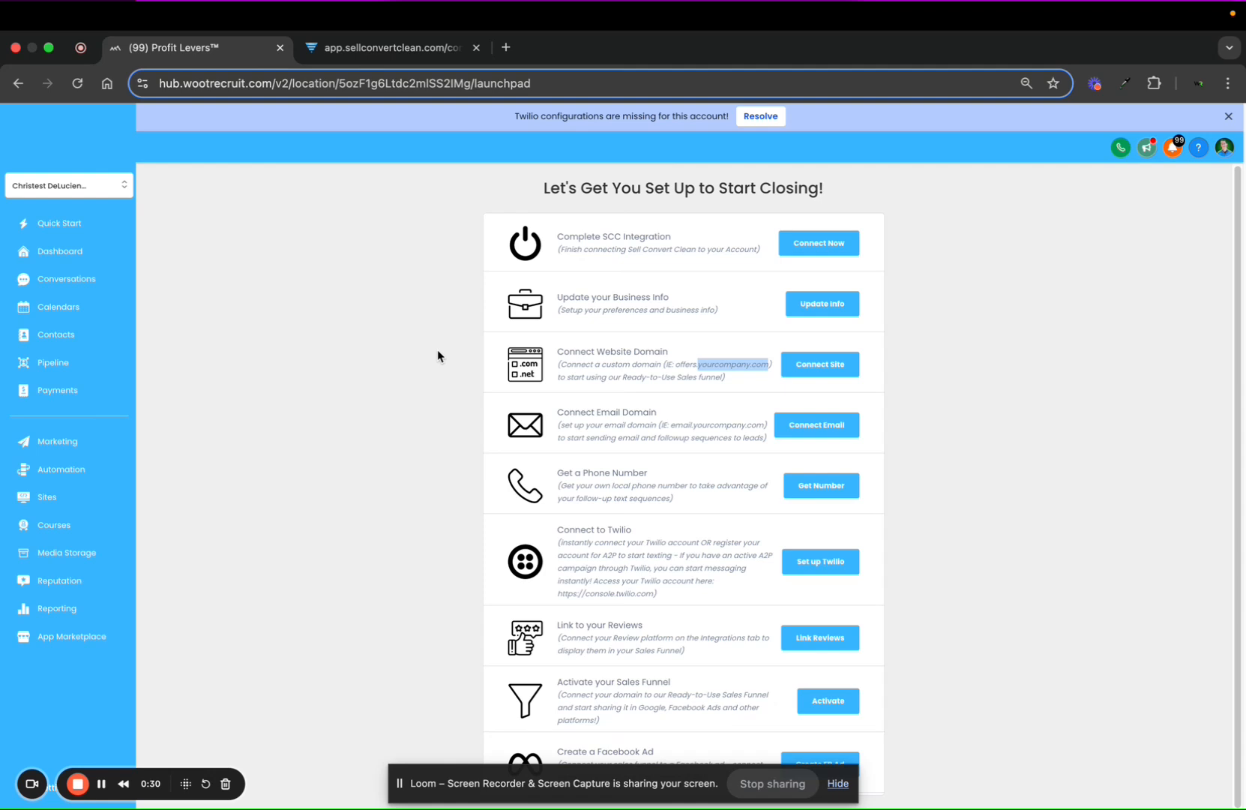
{"action": "double_click", "coordinate": [685, 365]}
{"action": "left_click", "coordinate": [473, 359]}
Start connecting a website domain and submit offers.sellconvertclean.com as the subdomain.
{"action": "left_click", "coordinate": [818, 364]}
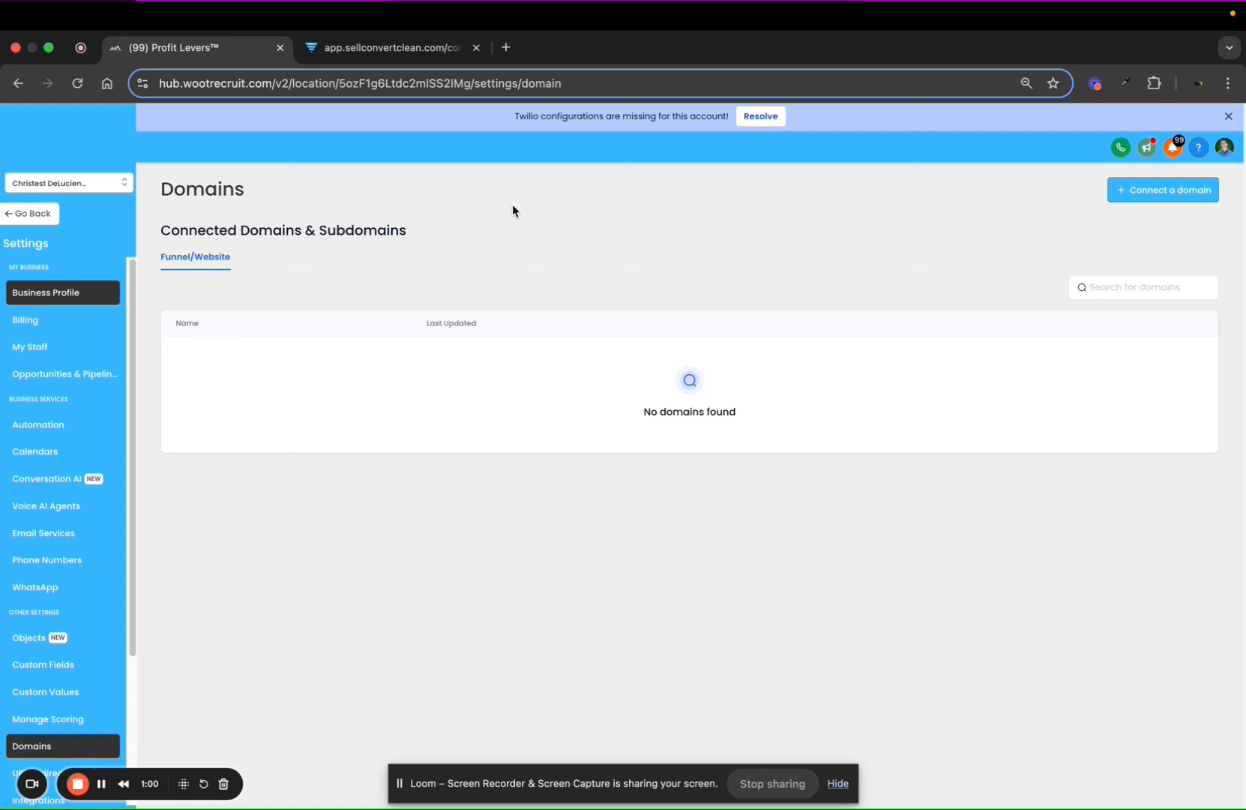
{"action": "left_click", "coordinate": [1143, 194]}
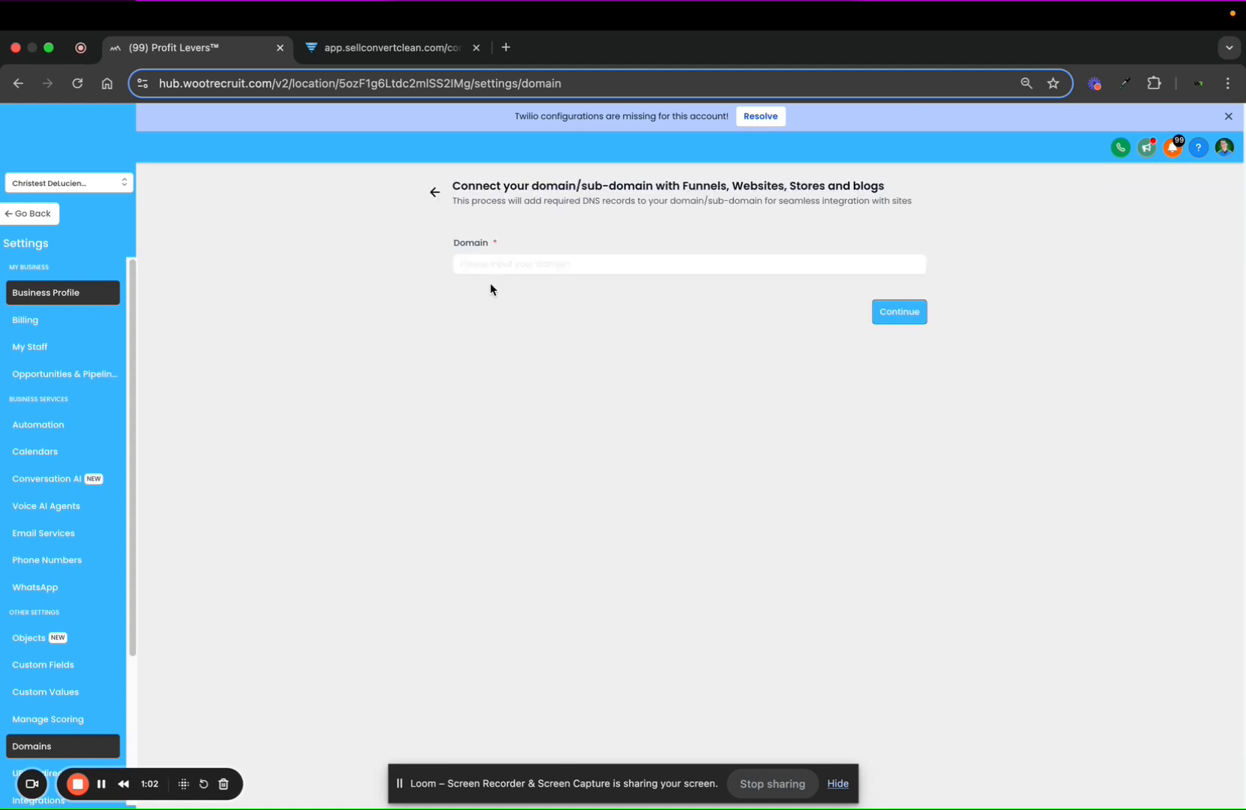
{"action": "left_click", "coordinate": [488, 256]}
{"action": "type", "text": "offere"}
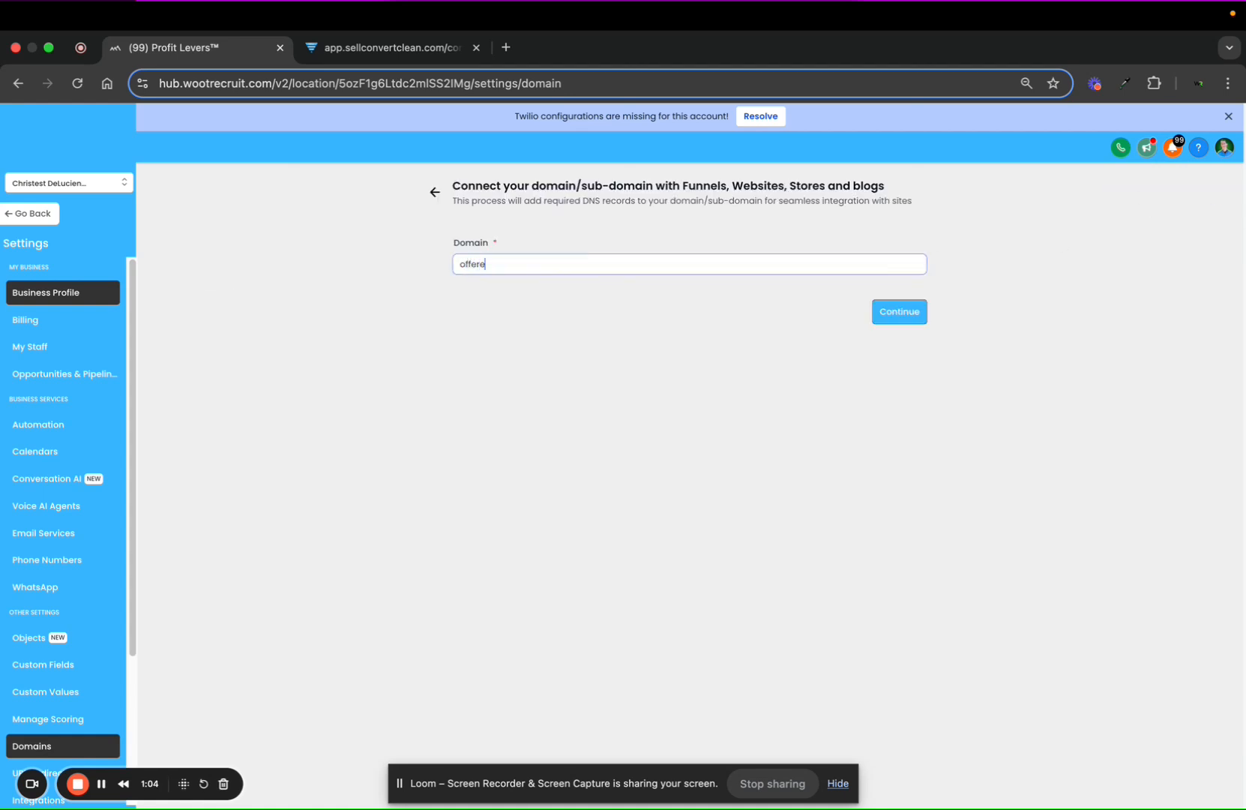
{"action": "key", "text": "BackSpace"}
{"action": "type", "text": "s.sellconvertclean.com"}
{"action": "left_click", "coordinate": [501, 379]}
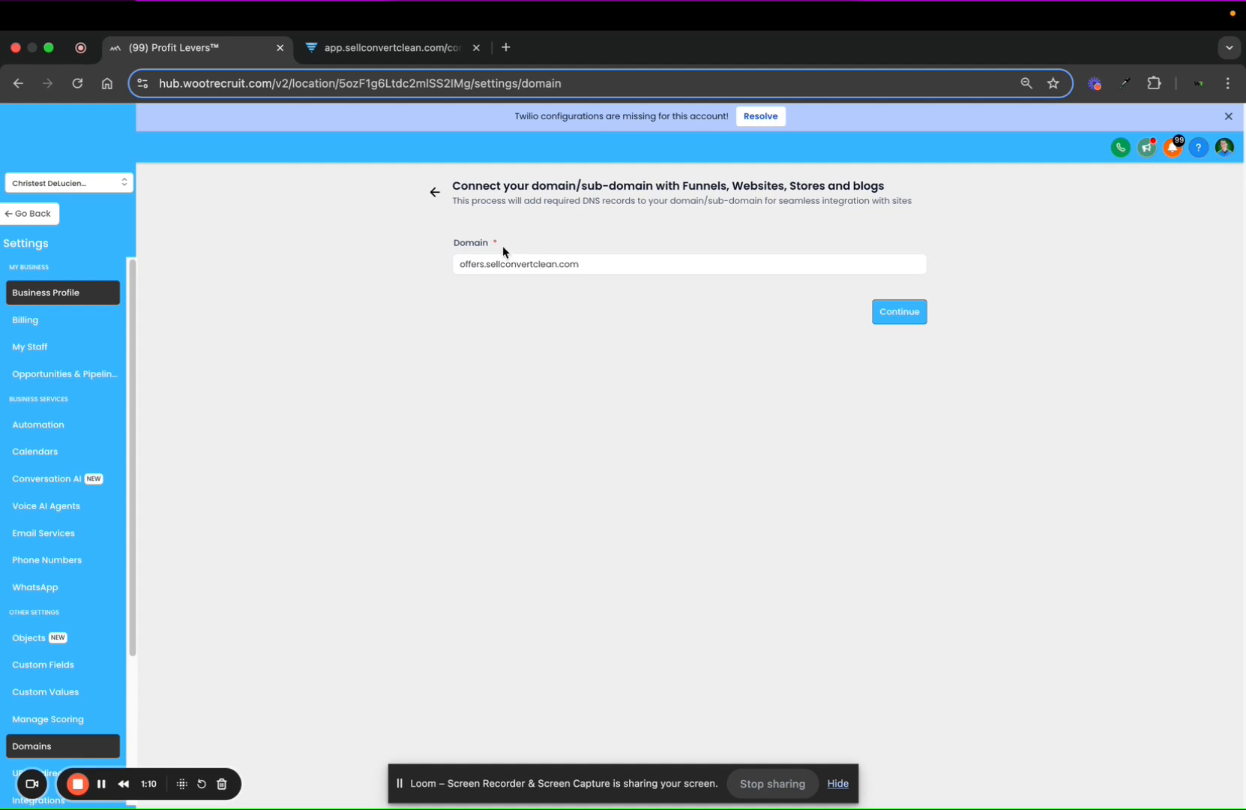
{"action": "left_click", "coordinate": [907, 314]}
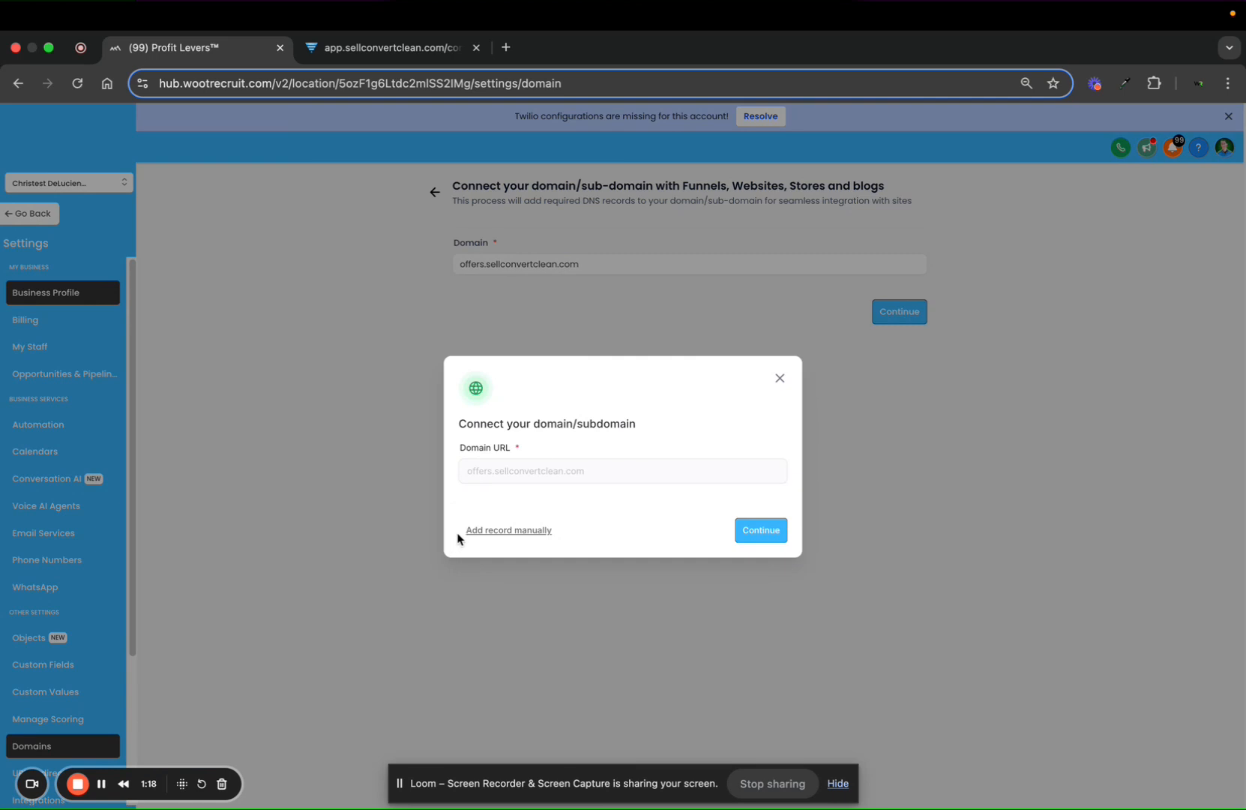
Try to verify the manual CNAME record for the offers host, copying its required value, and close the manual setup.
{"action": "left_click", "coordinate": [509, 533]}
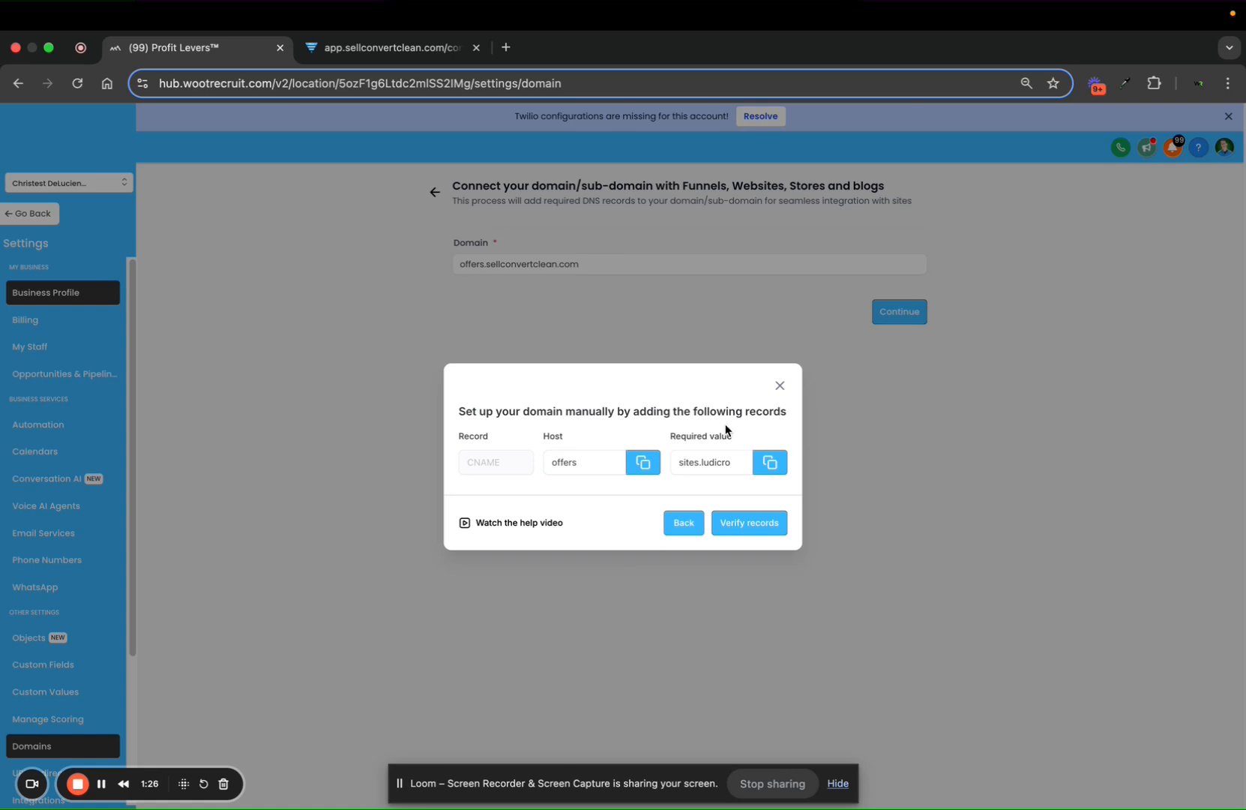
{"action": "left_click", "coordinate": [587, 462]}
{"action": "double_click", "coordinate": [581, 461]}
{"action": "left_click", "coordinate": [686, 463]}
{"action": "left_click_drag", "start_coordinate": [682, 464], "coordinate": [730, 464]}
{"action": "left_click", "coordinate": [629, 499]}
{"action": "left_click", "coordinate": [741, 524]}
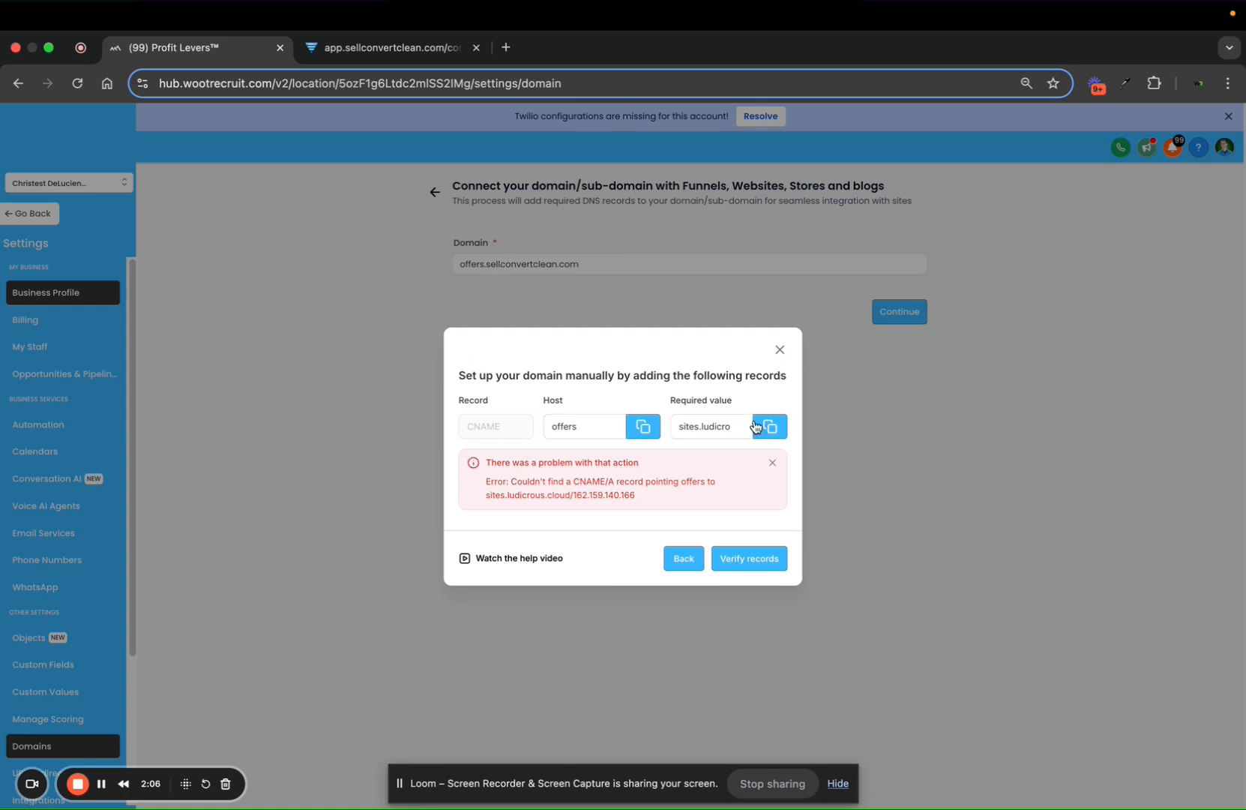
{"action": "left_click", "coordinate": [770, 426]}
{"action": "left_click", "coordinate": [734, 560]}
{"action": "left_click", "coordinate": [780, 350]}
Authorize the offers CNAME record to sites.ludicrous.cloud through Cloudflare, signing in with the Google account.
{"action": "left_click", "coordinate": [899, 312]}
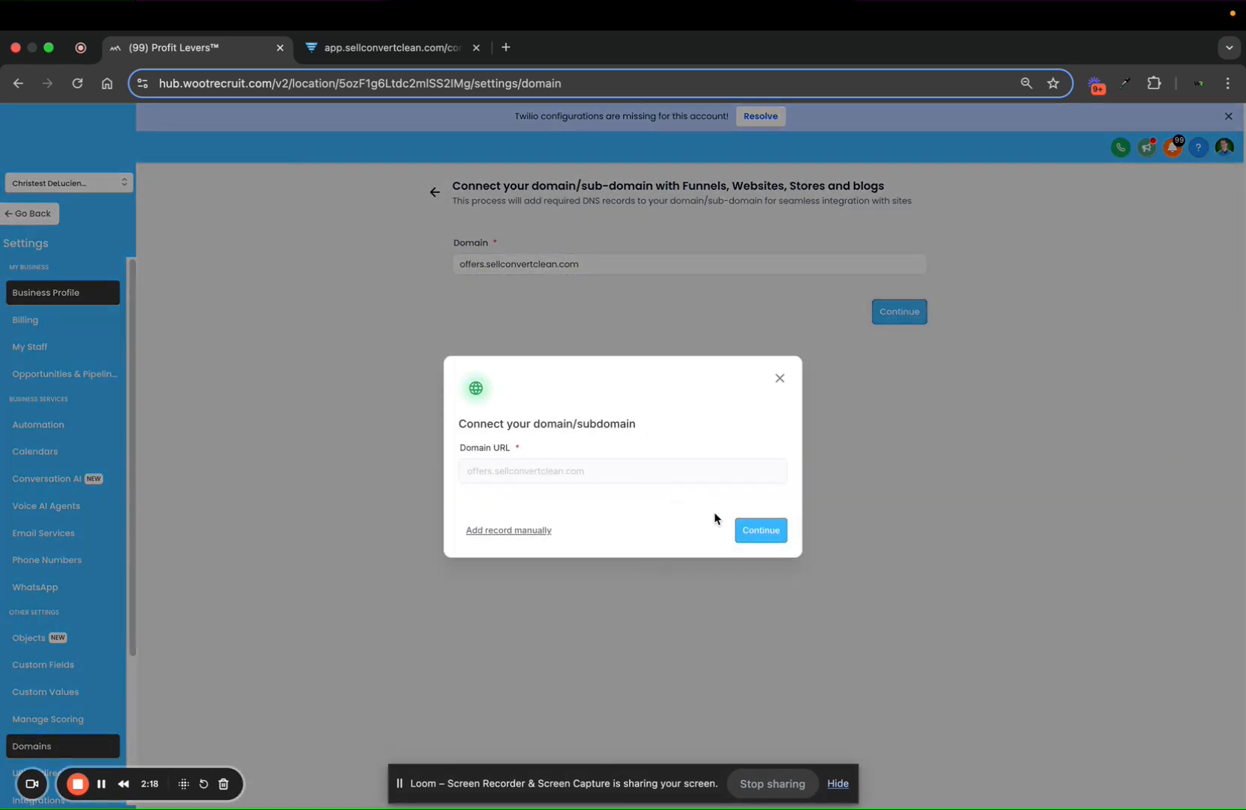
{"action": "left_click", "coordinate": [748, 527]}
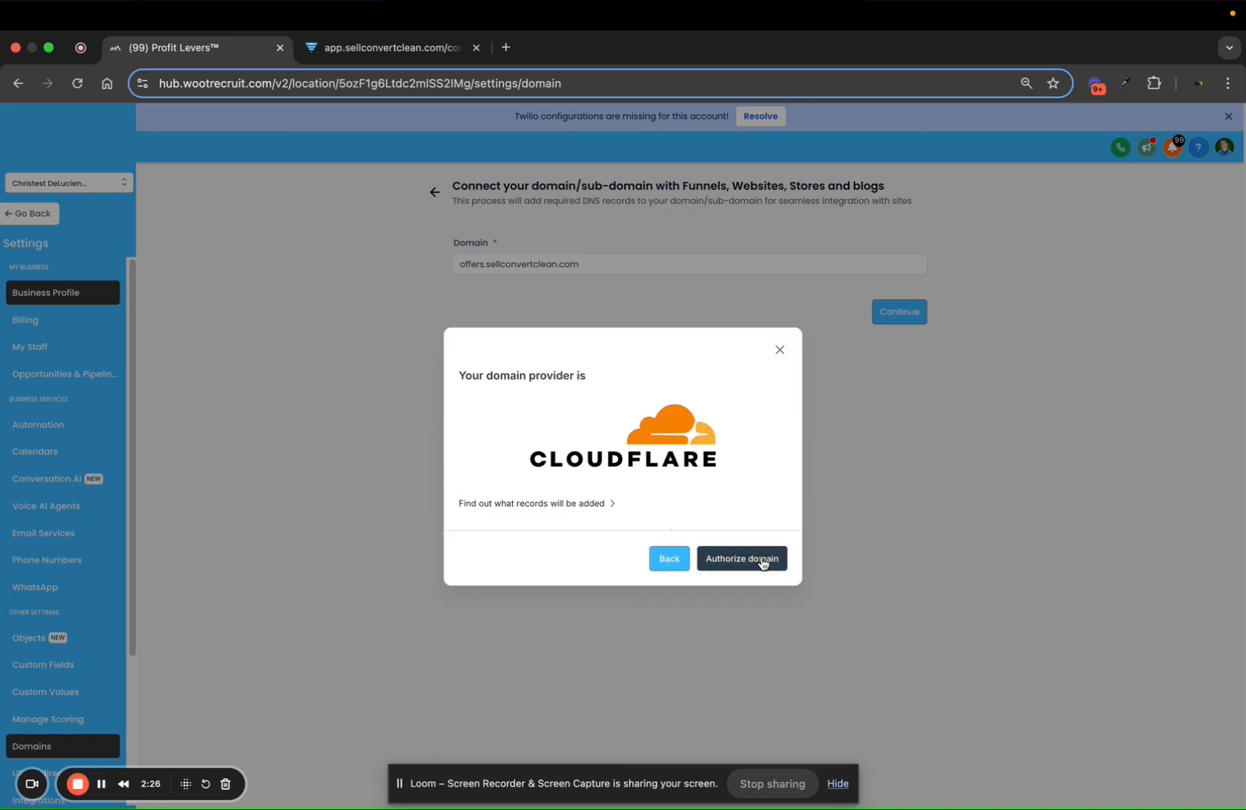
{"action": "left_click", "coordinate": [764, 558]}
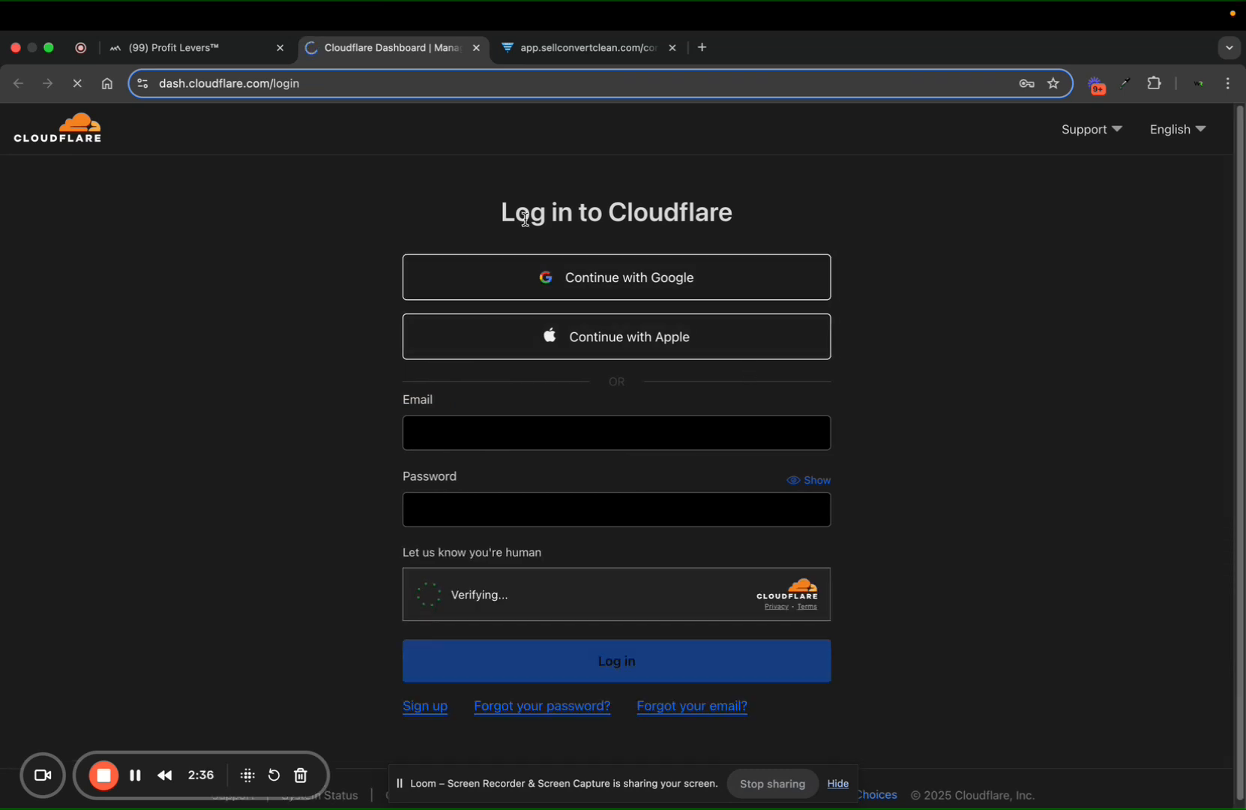
{"action": "left_click", "coordinate": [604, 300]}
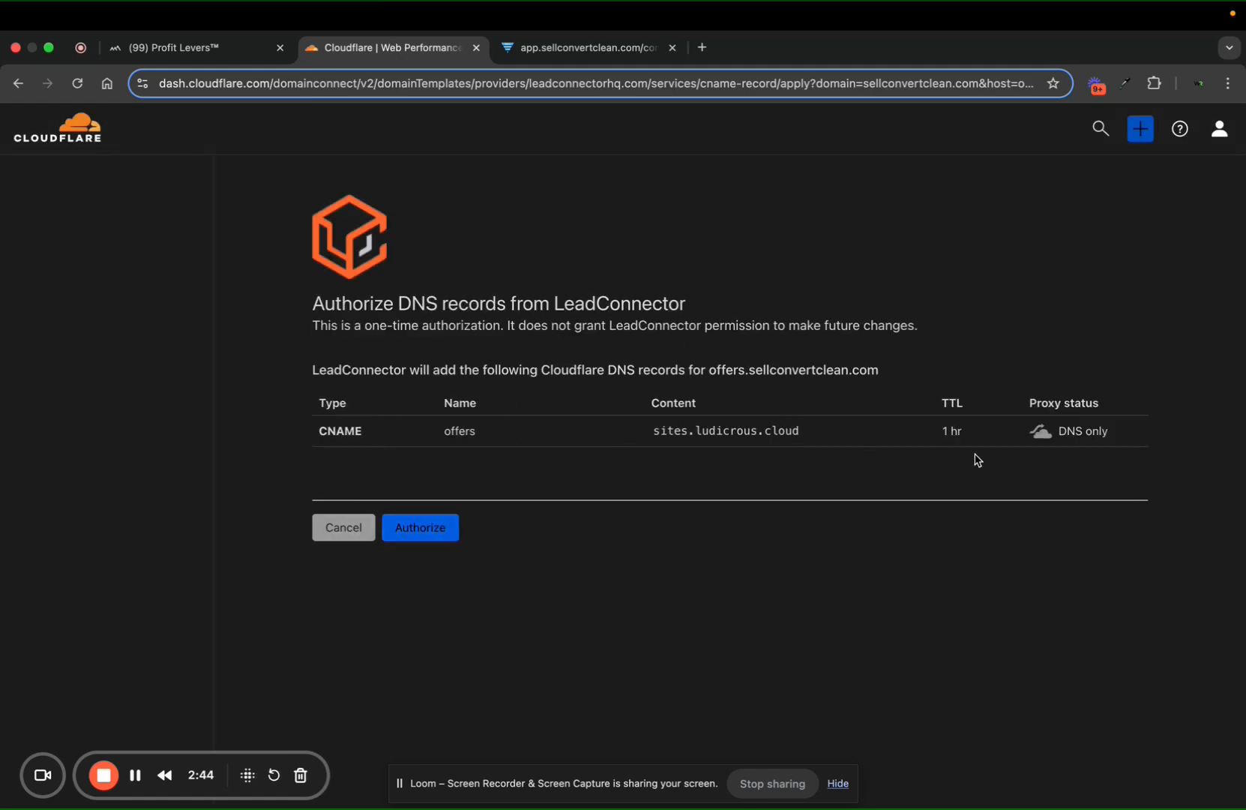
{"action": "left_click", "coordinate": [423, 529]}
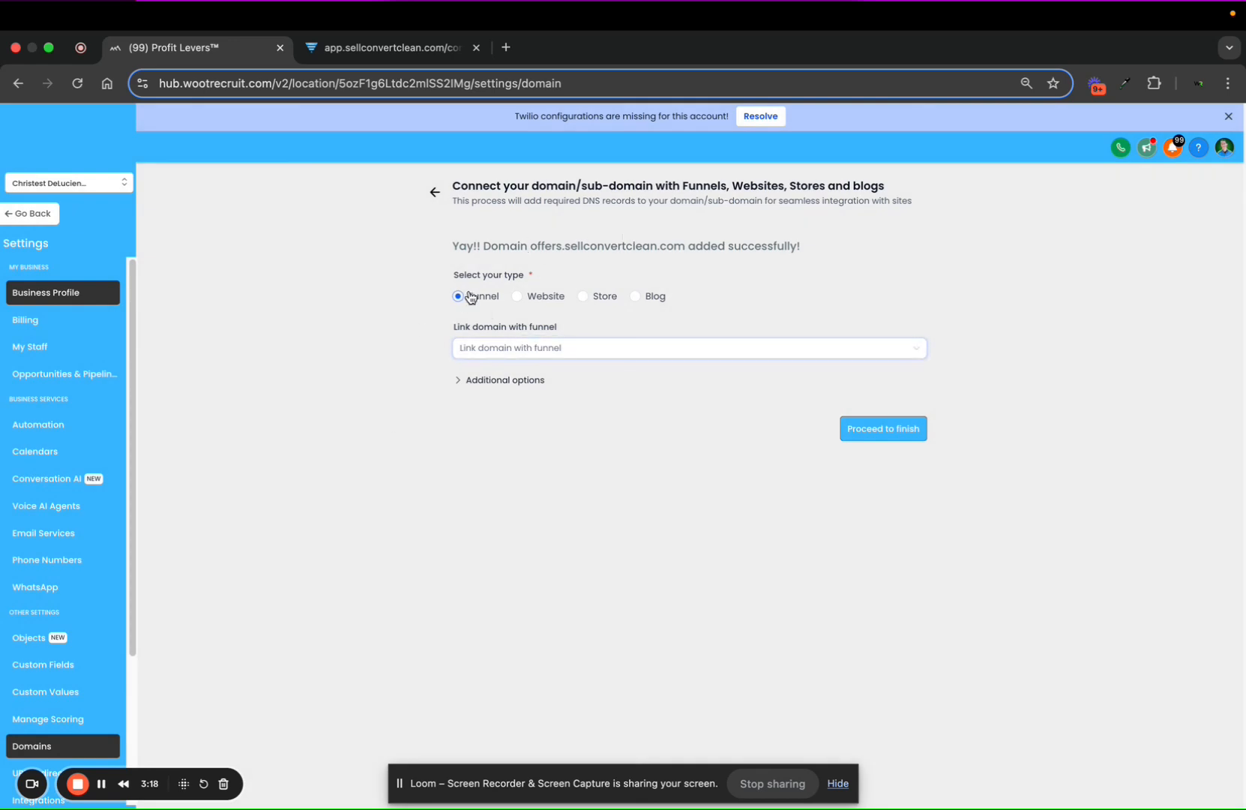
Link the new domain to the Quoting Funnel with Home as its default page.
{"action": "left_click", "coordinate": [548, 353]}
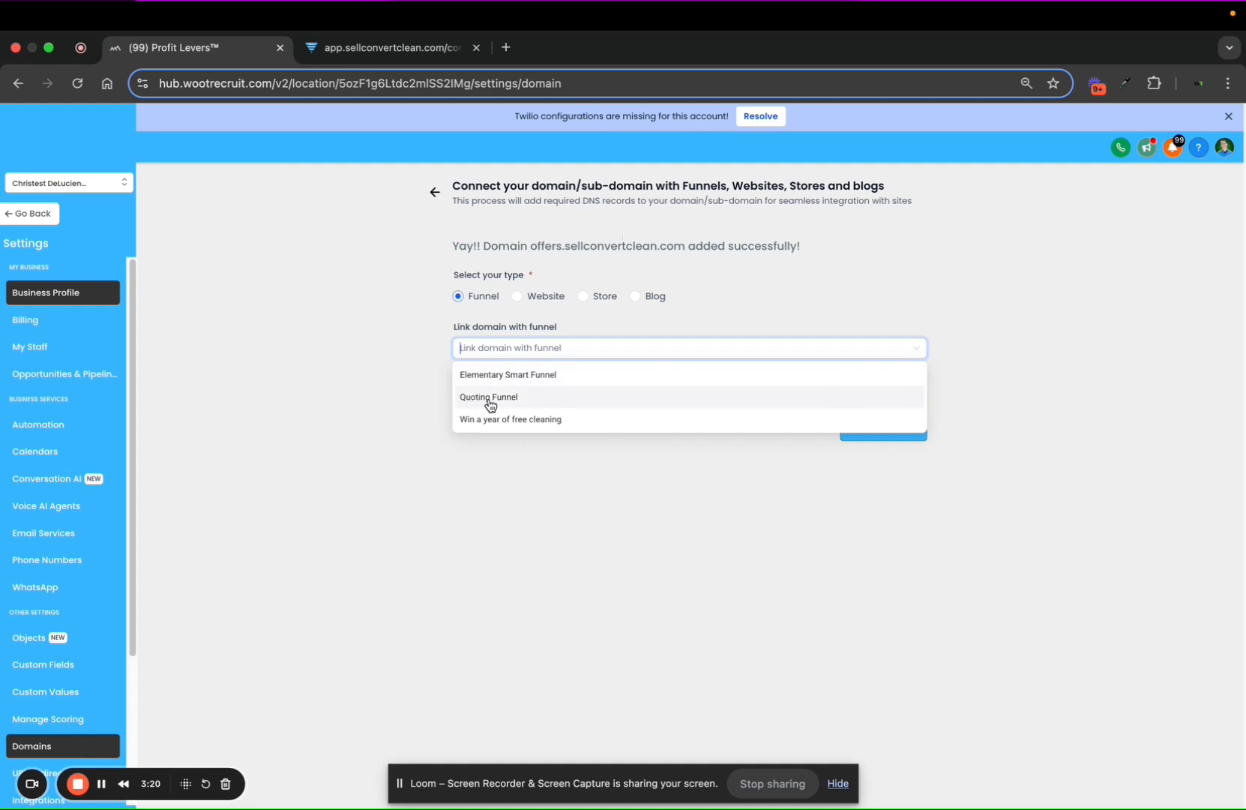
{"action": "left_click", "coordinate": [413, 296]}
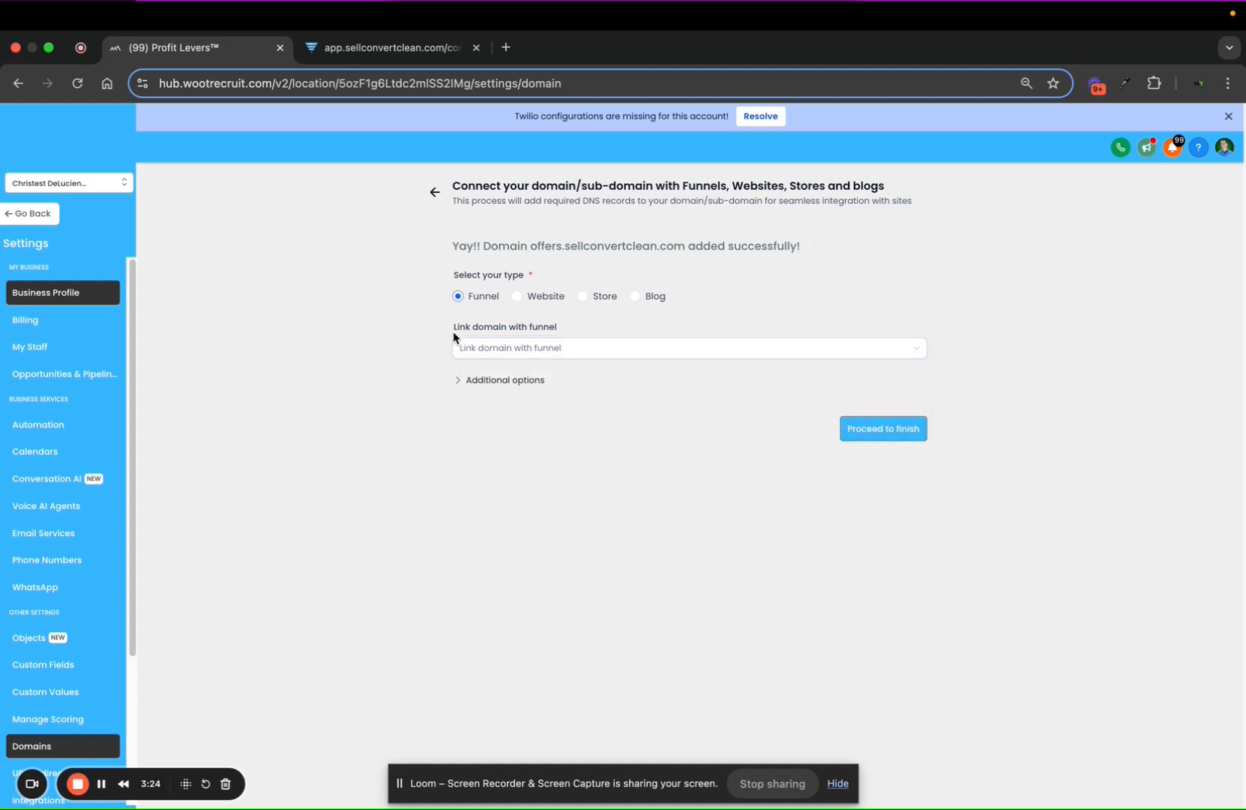
{"action": "left_click", "coordinate": [566, 356]}
{"action": "left_click", "coordinate": [488, 396]}
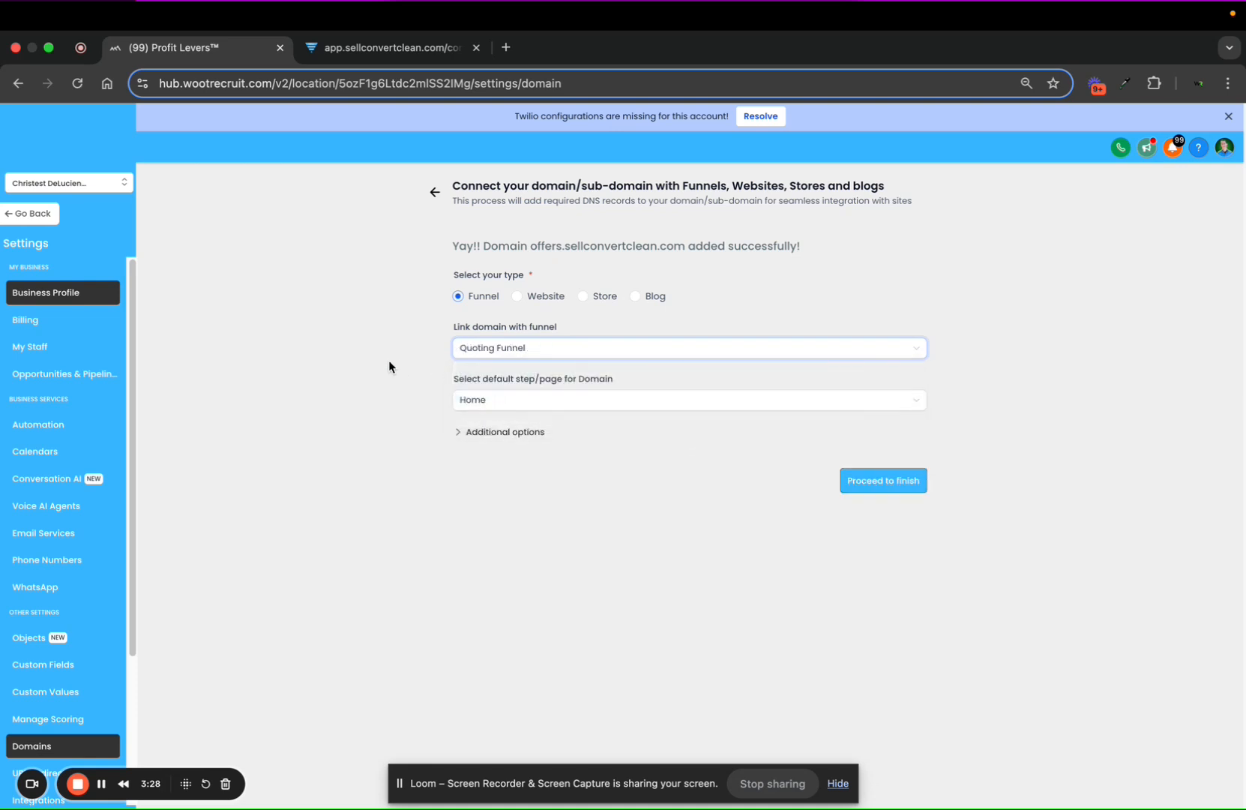
{"action": "left_click", "coordinate": [478, 398]}
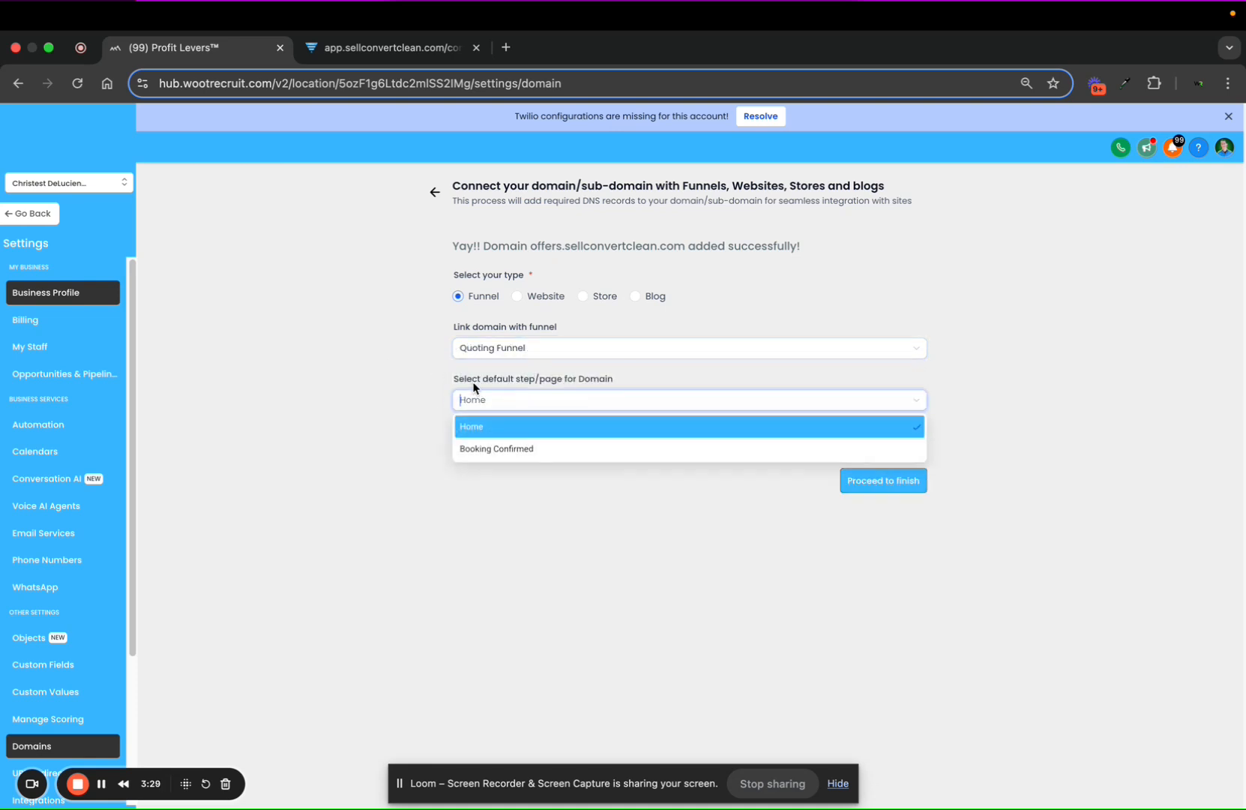
{"action": "left_click", "coordinate": [475, 427]}
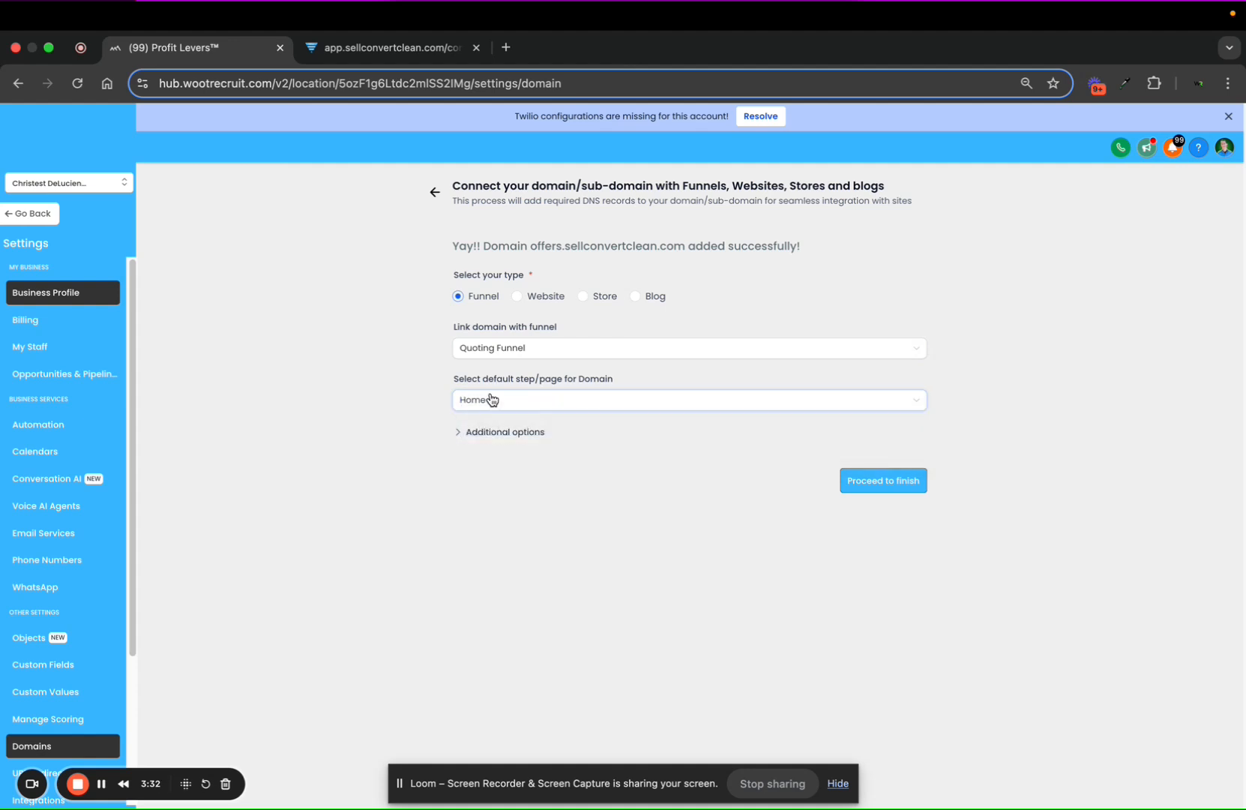
Set the domain's default 404/error page to Quoting Funnel / Home and finish the domain setup.
{"action": "left_click", "coordinate": [491, 435]}
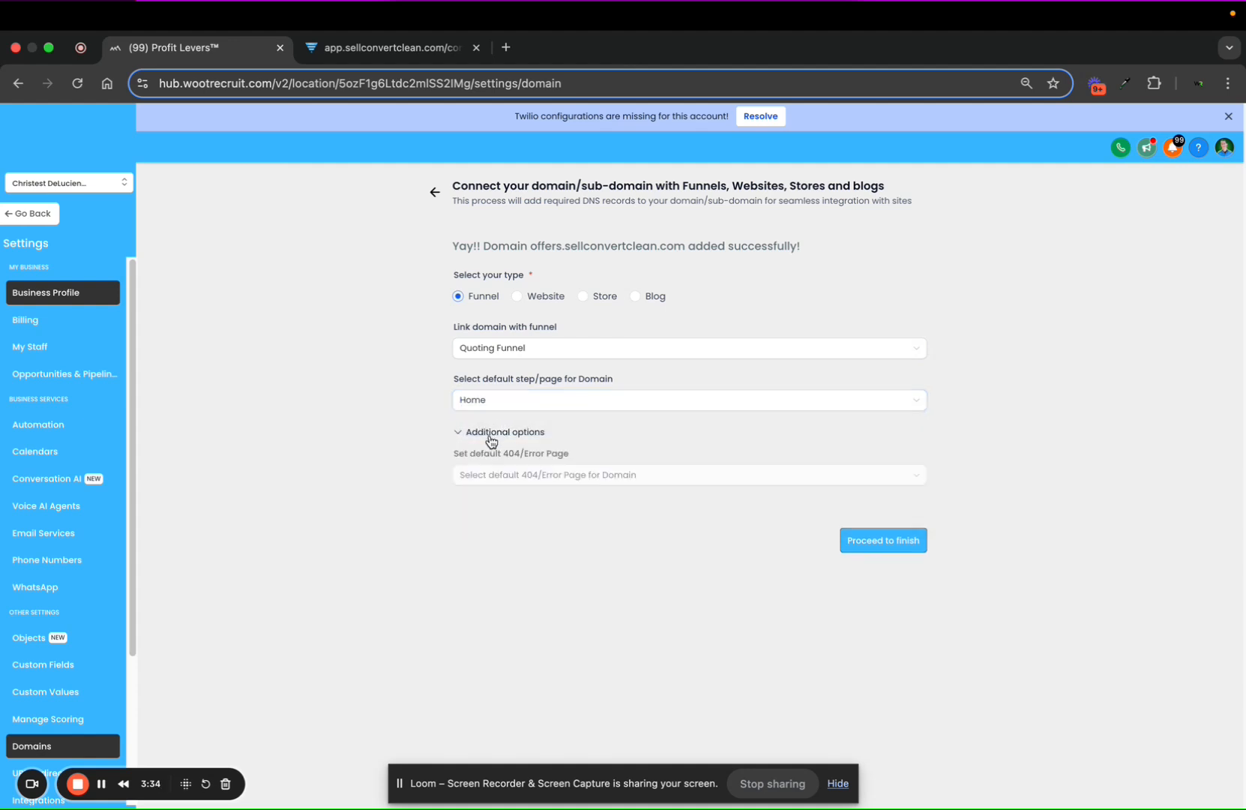
{"action": "left_click", "coordinate": [558, 478]}
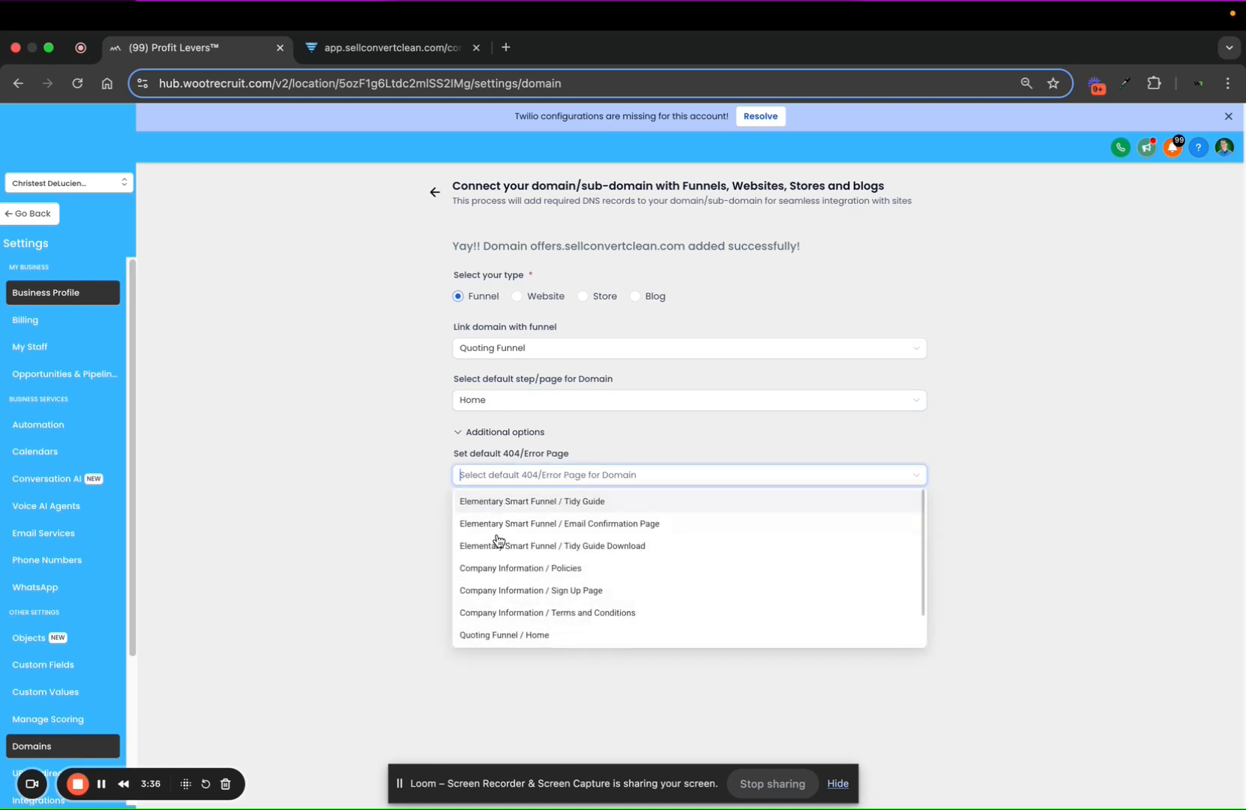
{"action": "left_click_drag", "start_coordinate": [453, 454], "coordinate": [524, 455]}
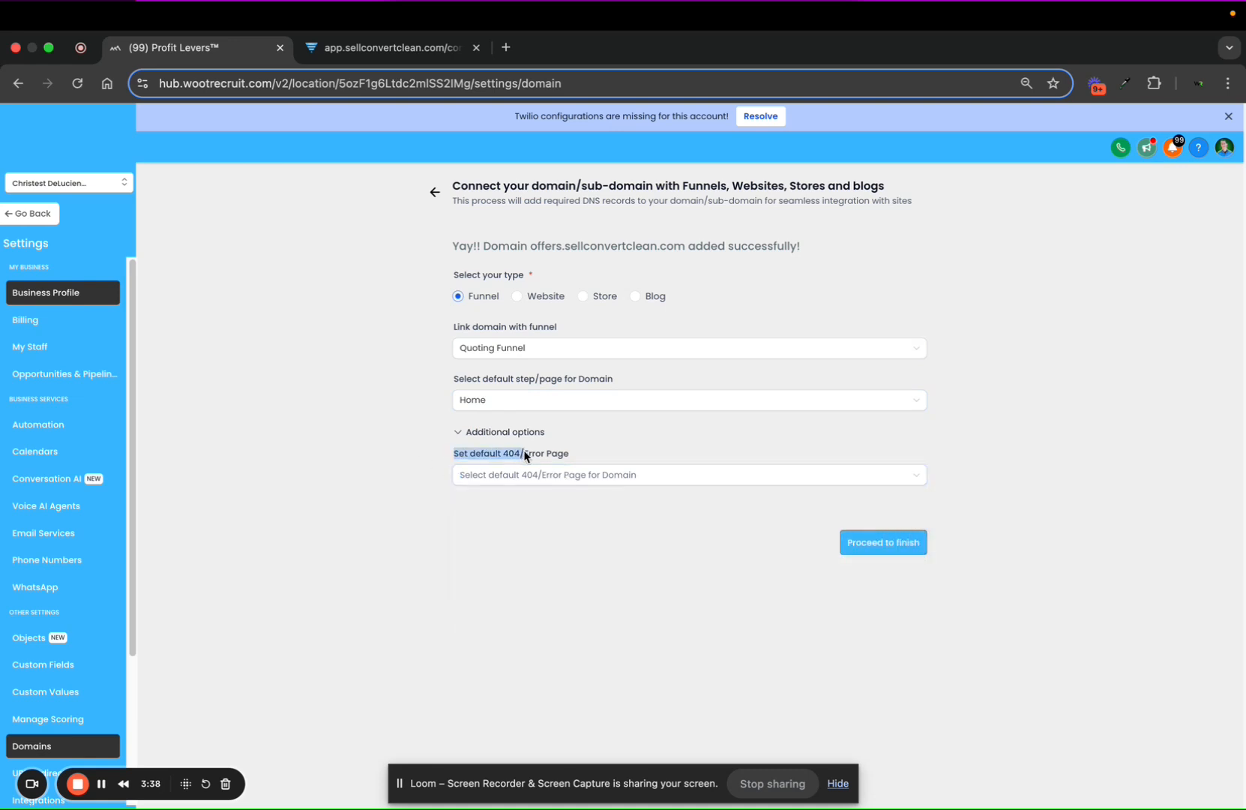
{"action": "left_click", "coordinate": [397, 464]}
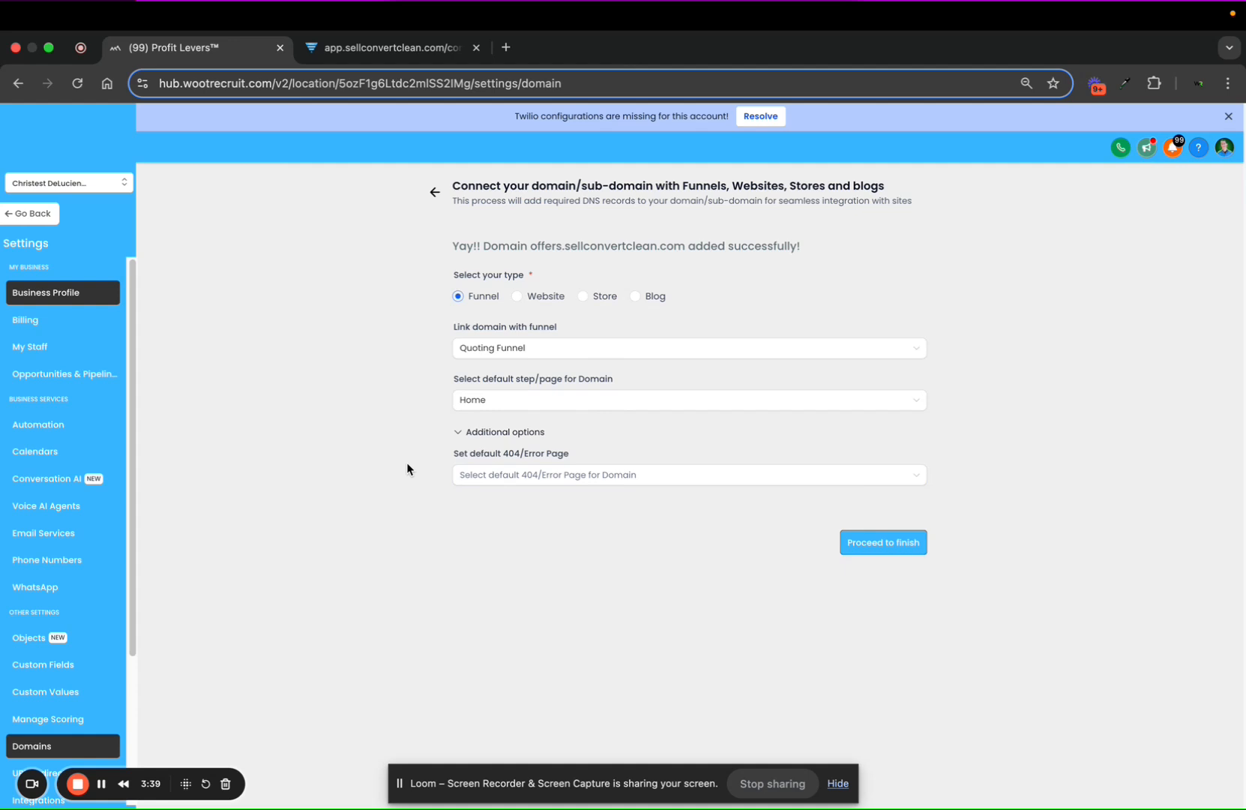
{"action": "left_click", "coordinate": [498, 478]}
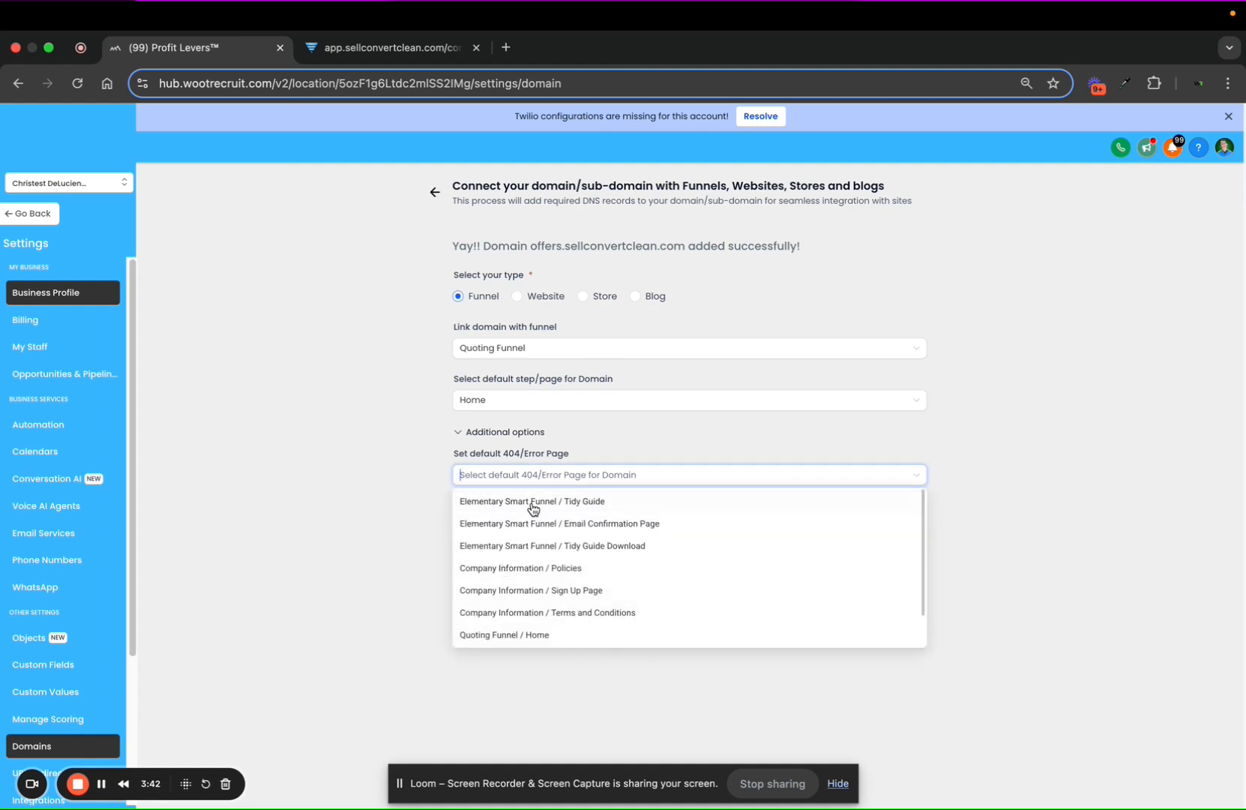
{"action": "scroll", "coordinate": [510, 614], "scroll_direction": "down", "scroll_amount": 2}
{"action": "left_click", "coordinate": [506, 589]}
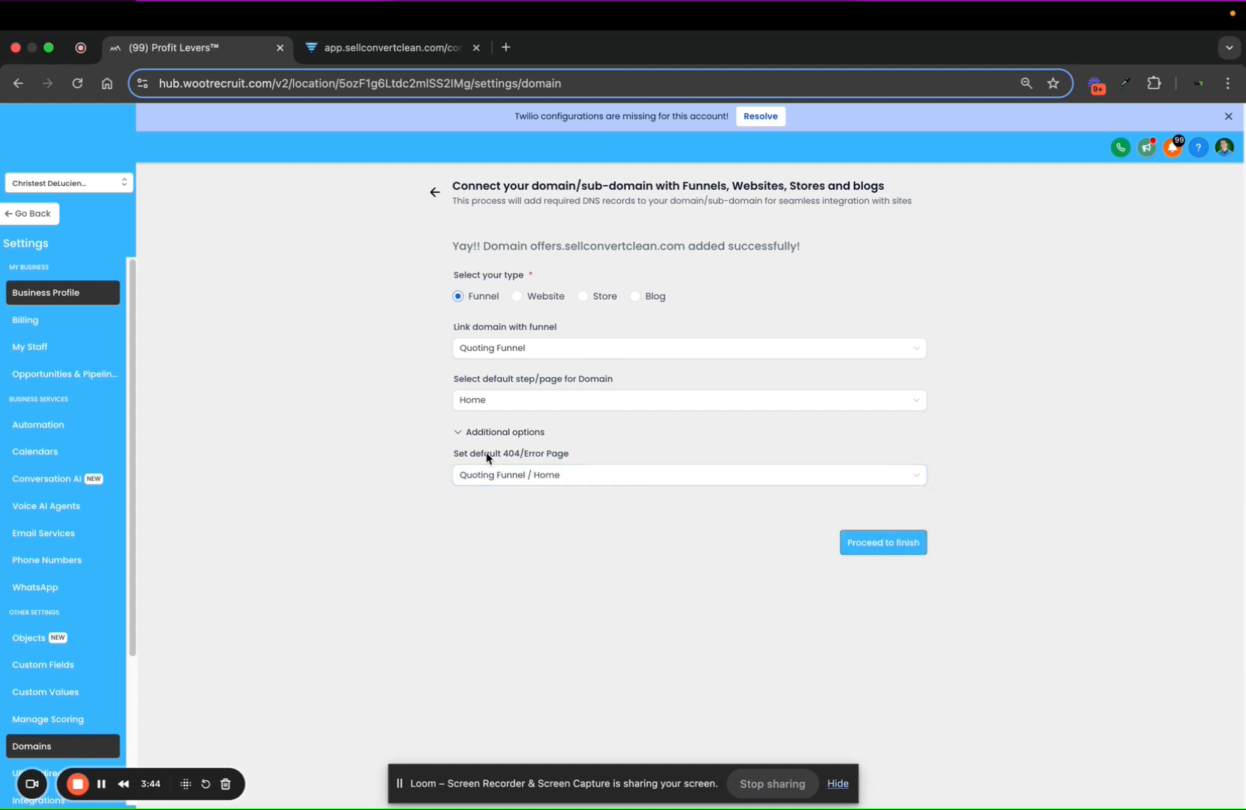
{"action": "left_click", "coordinate": [893, 550]}
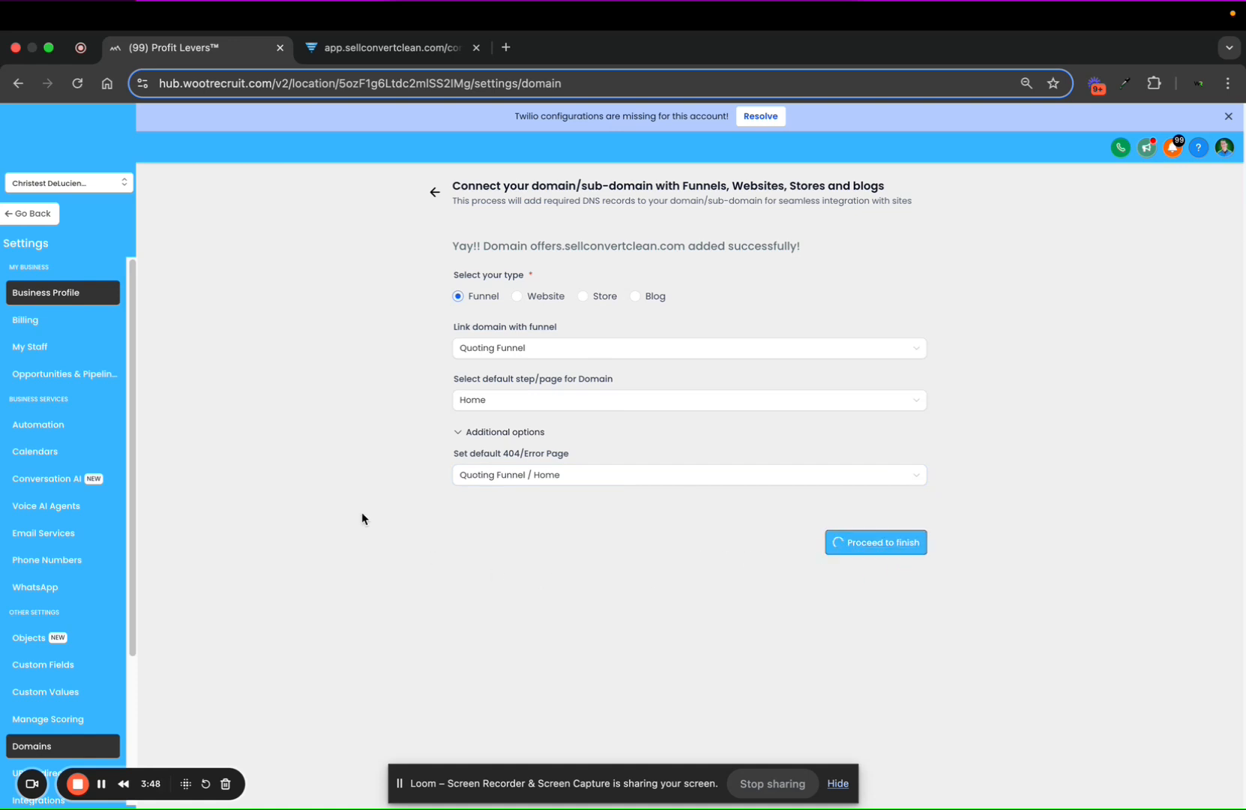